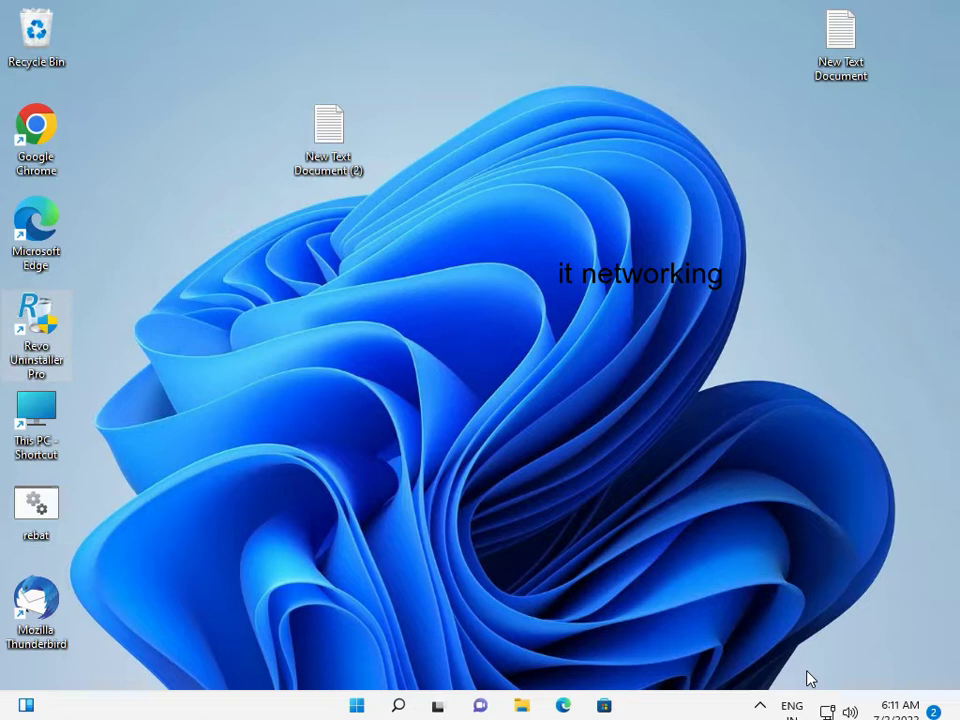
Refresh the desktop, then open and close the Revo Uninstaller Pro installation folder.
right_click(382, 330)
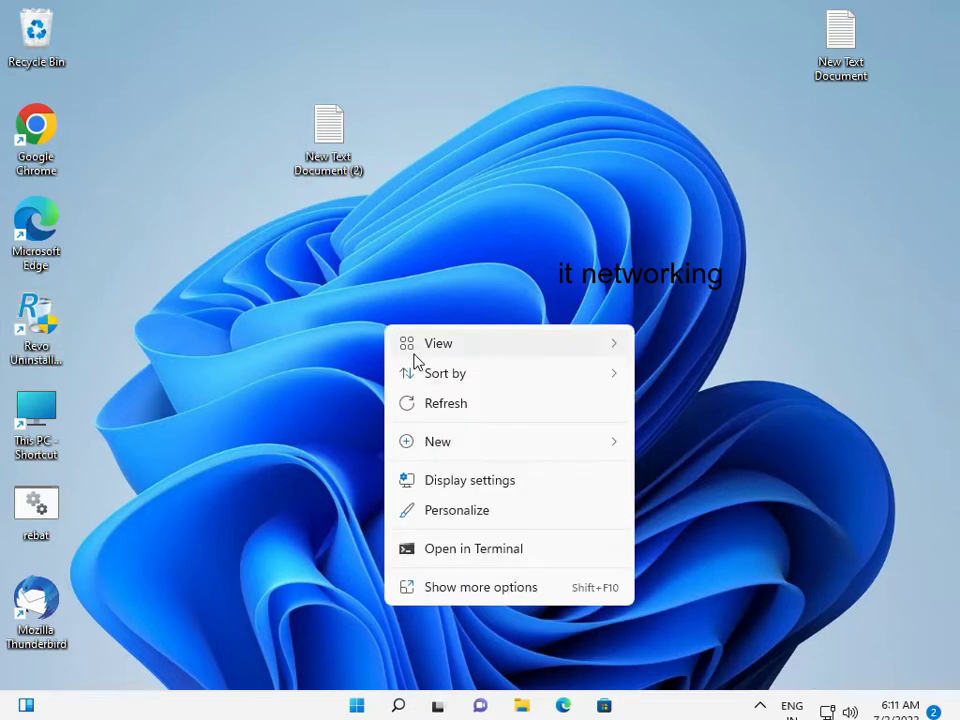
click(420, 403)
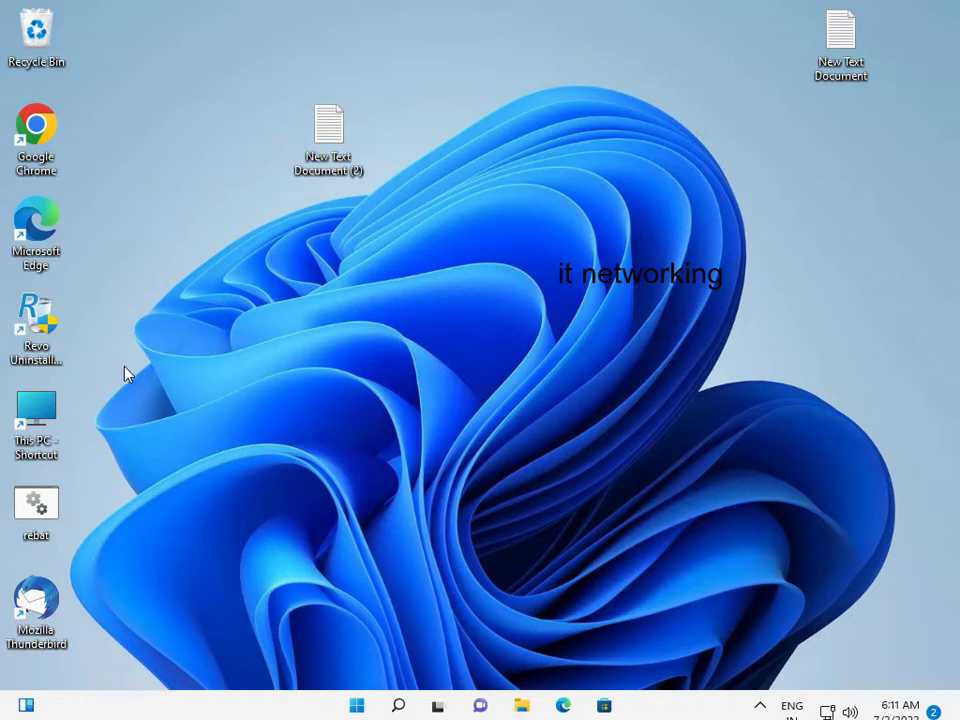
right_click(47, 318)
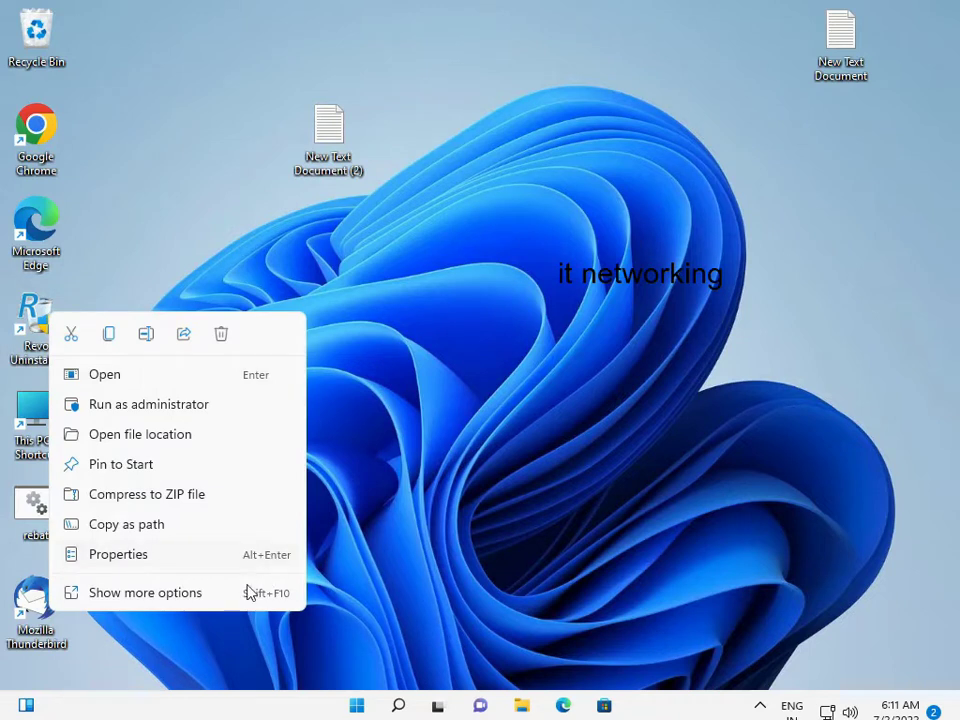
click(210, 593)
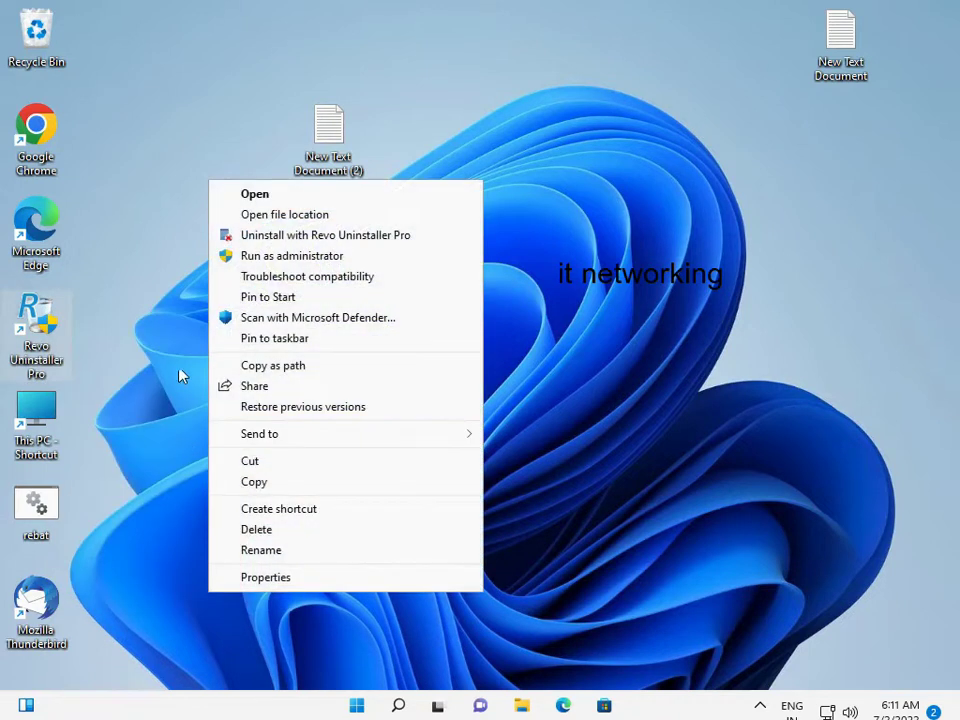
click(320, 216)
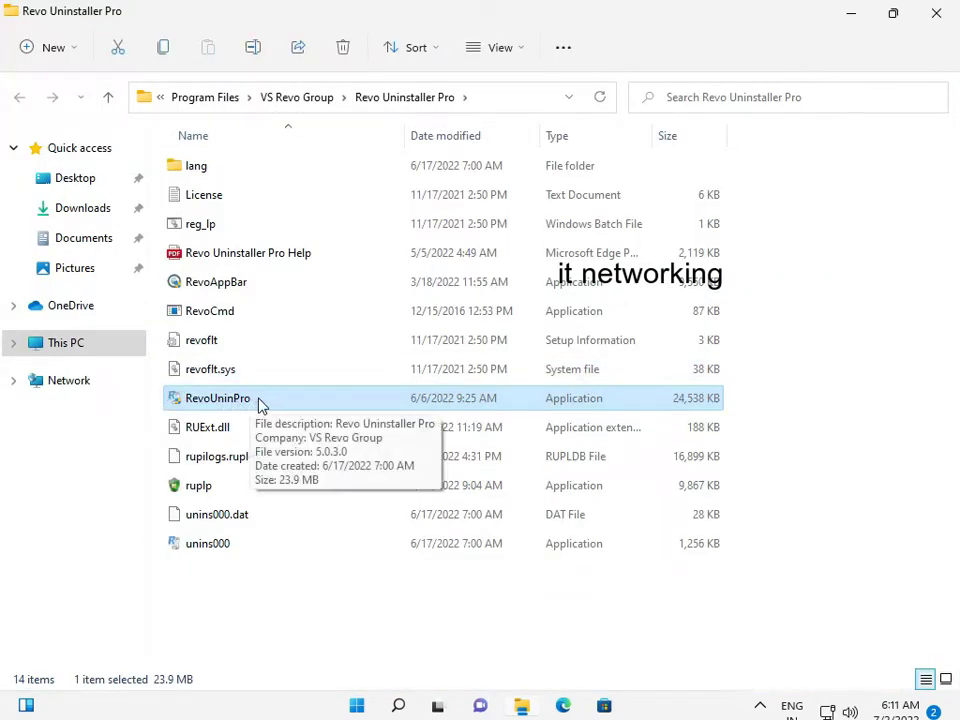
click(866, 22)
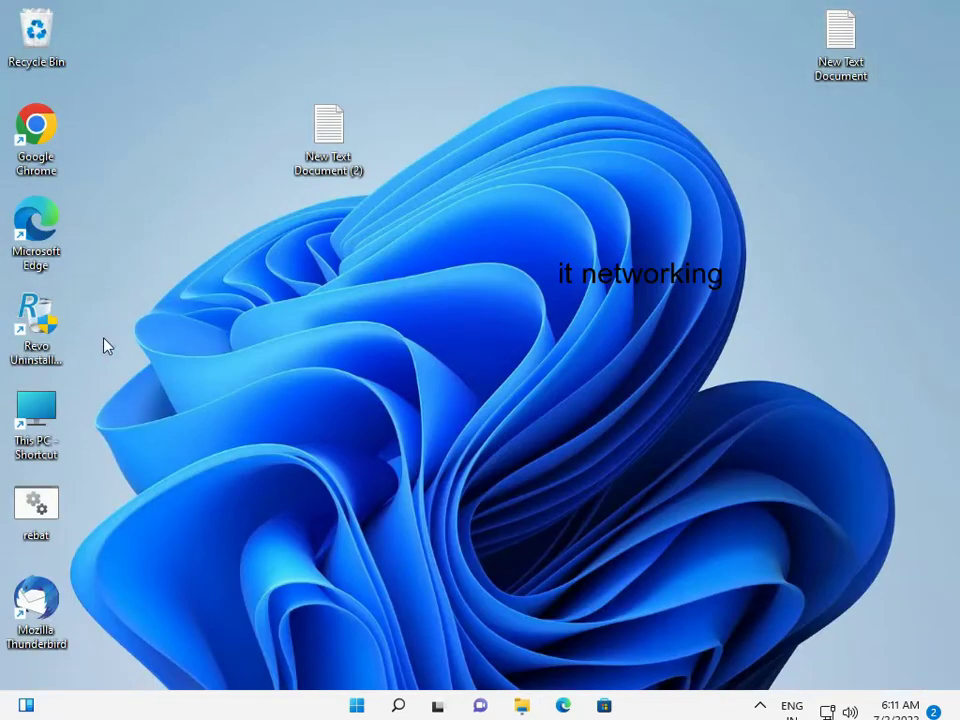
click(521, 704)
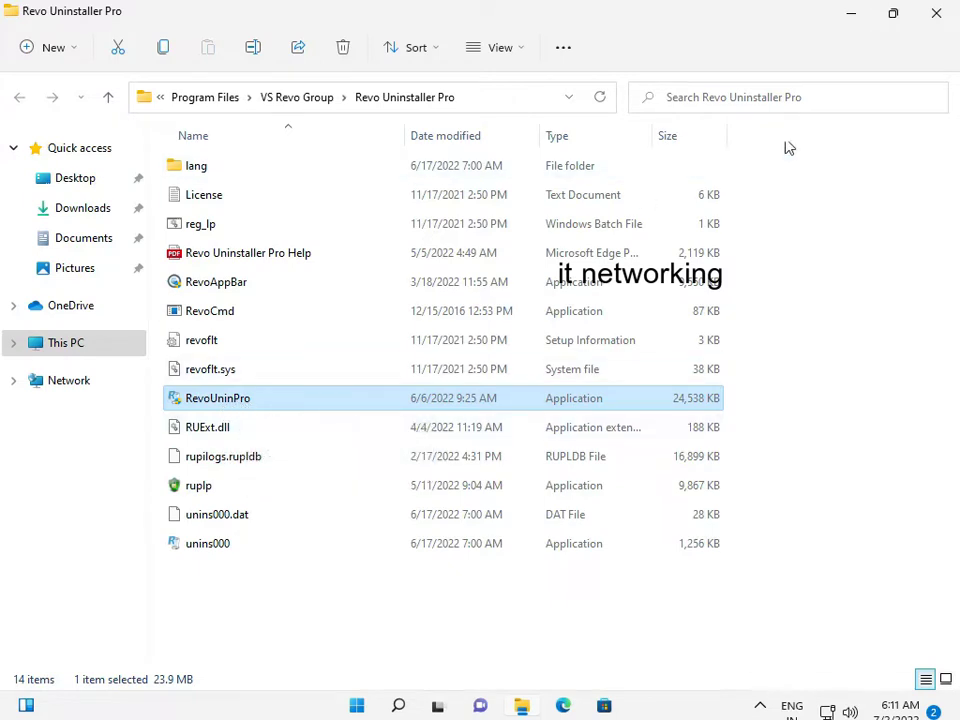
click(940, 14)
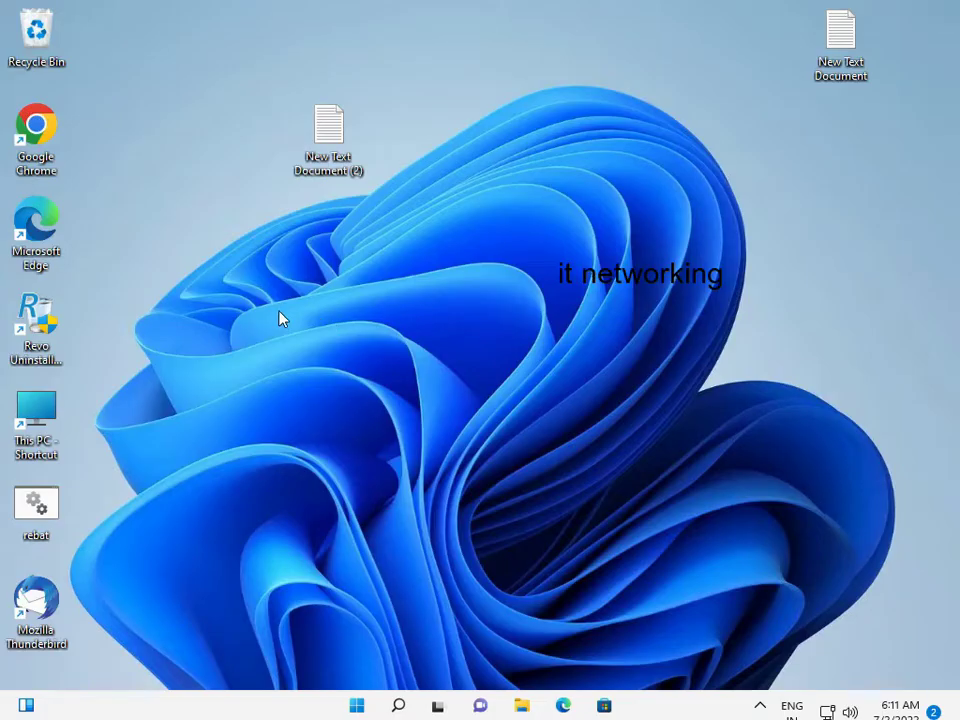
Open the Revo Uninstaller Pro shortcut's Properties on its Compatibility tab.
right_click(30, 308)
click(150, 594)
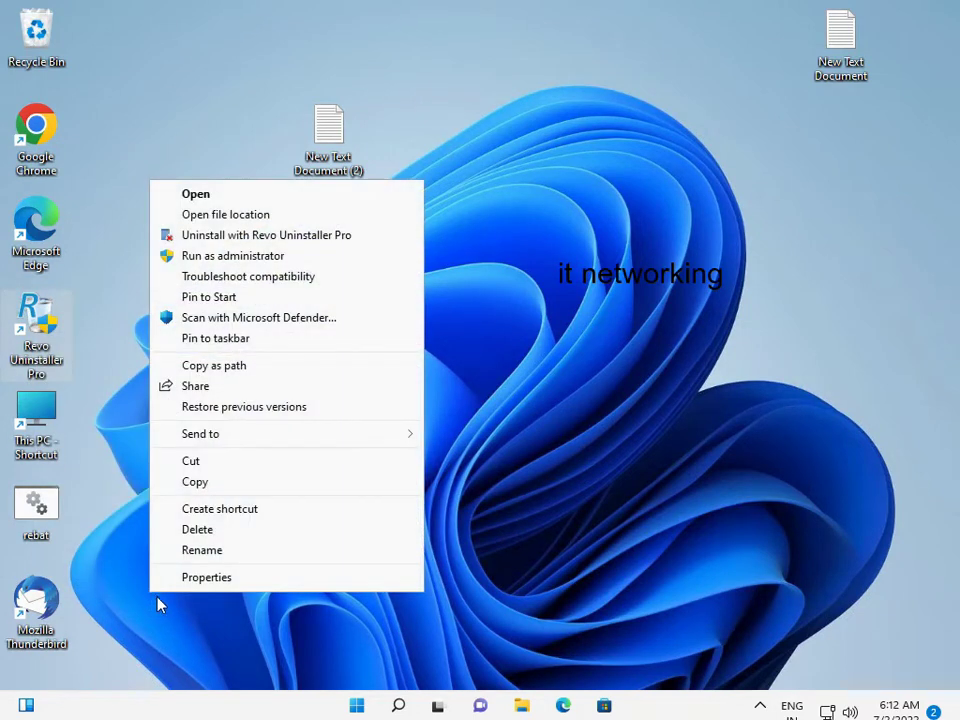
click(236, 580)
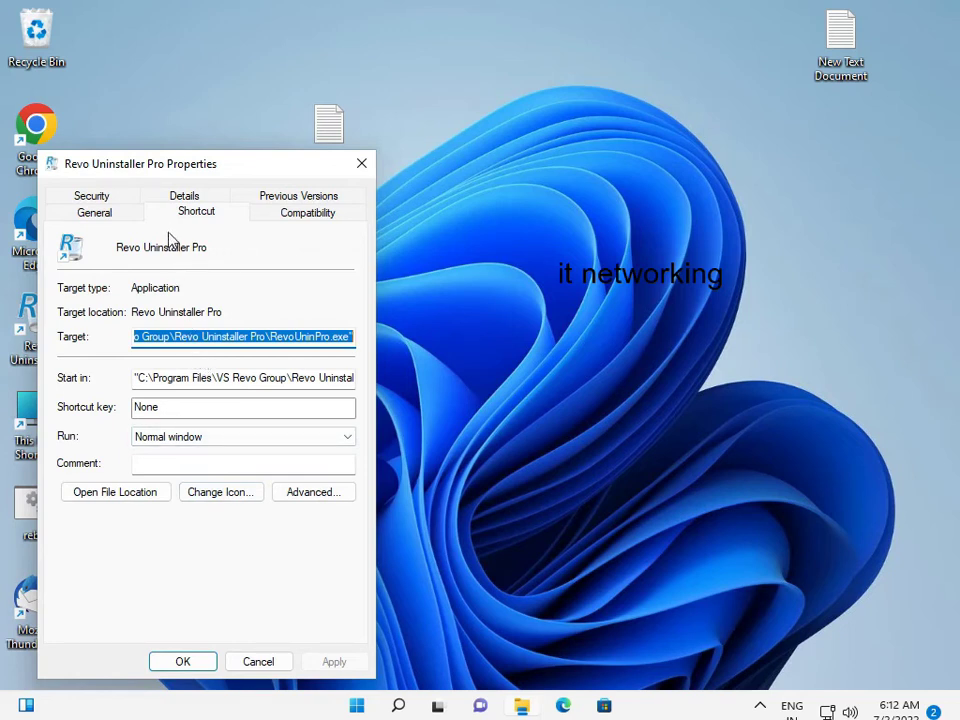
click(118, 215)
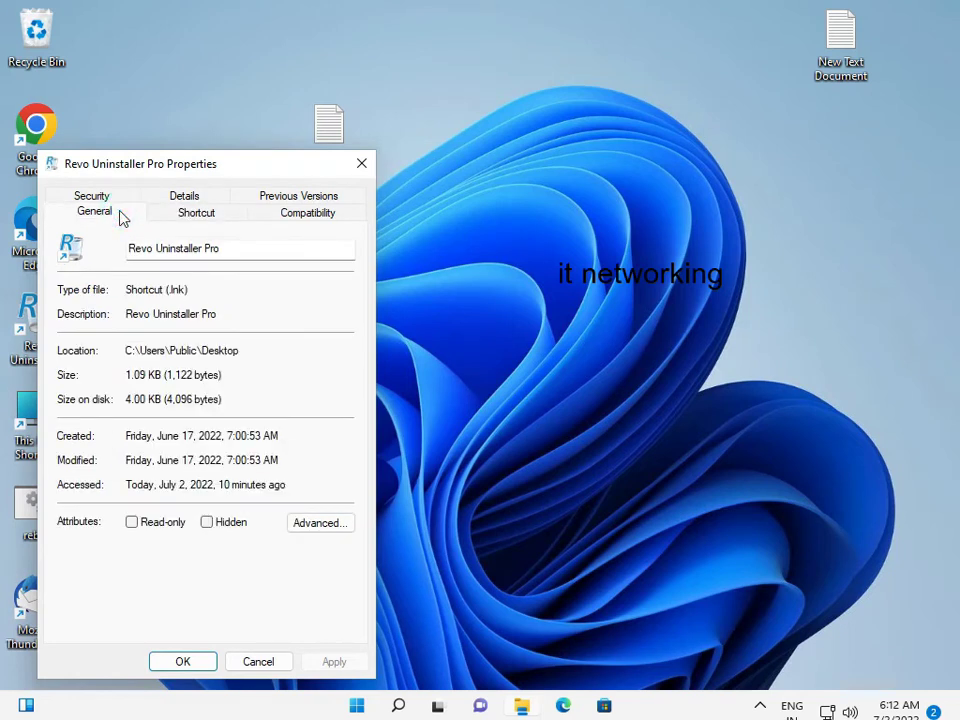
click(318, 217)
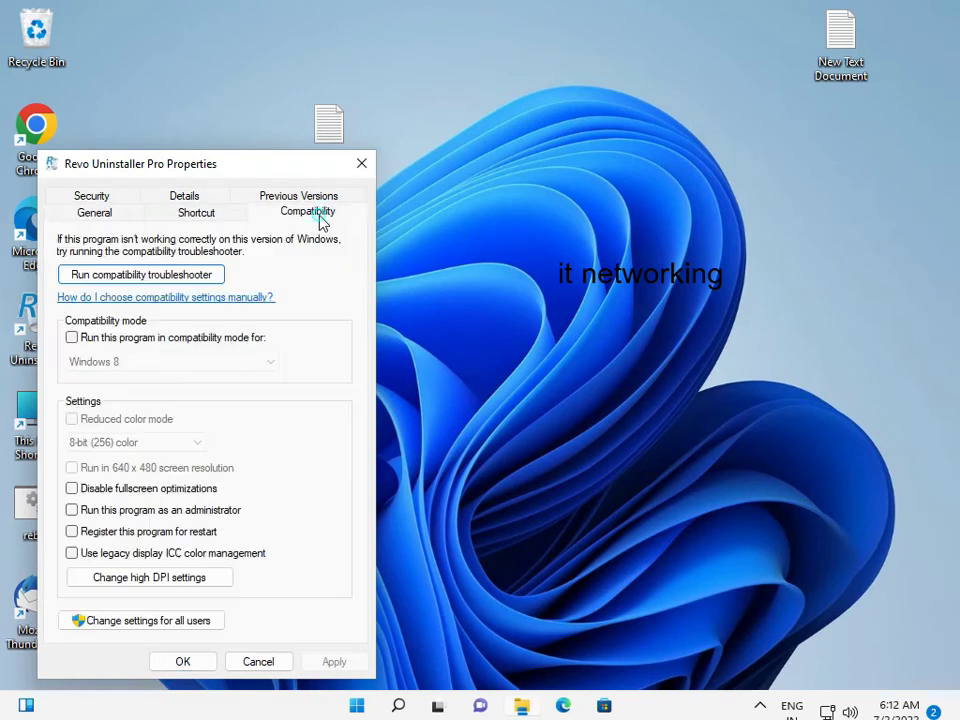
click(158, 283)
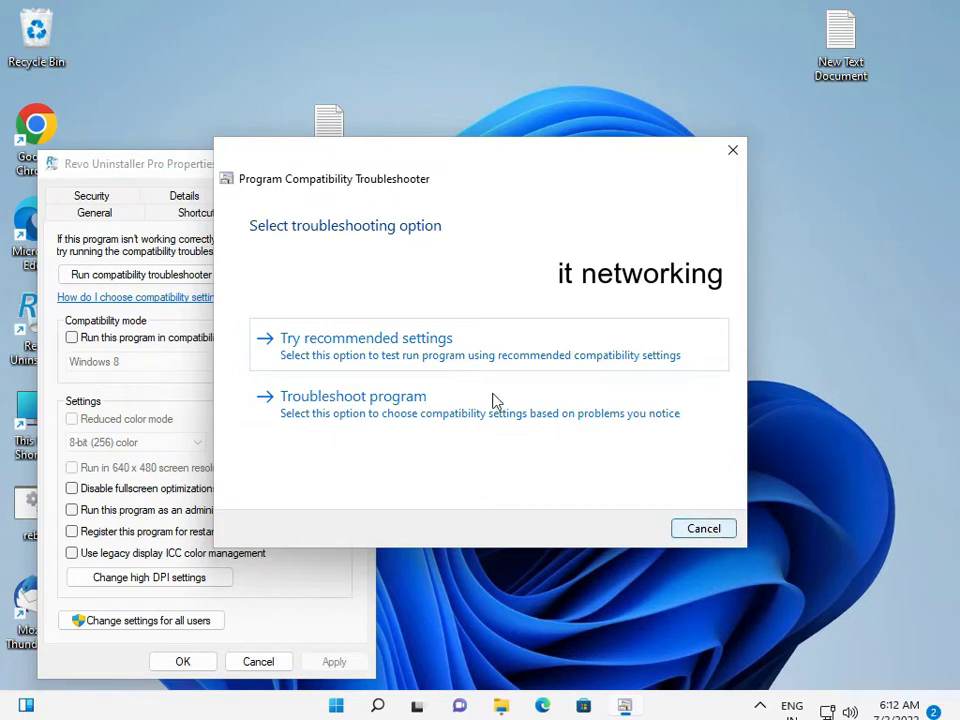
click(418, 394)
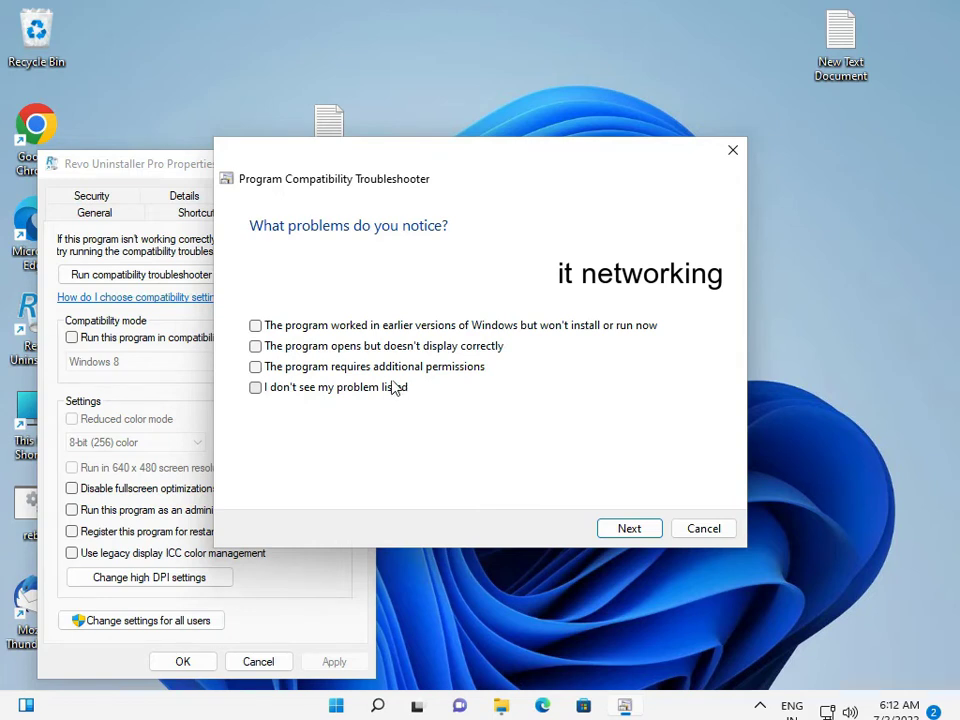
click(368, 366)
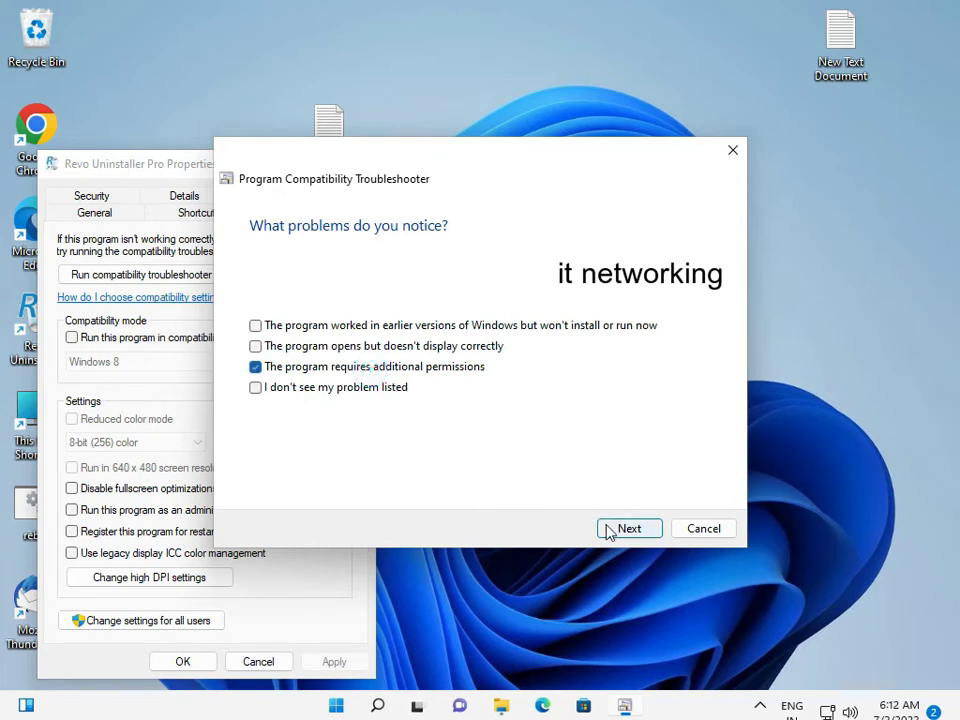
click(357, 345)
click(358, 325)
click(630, 529)
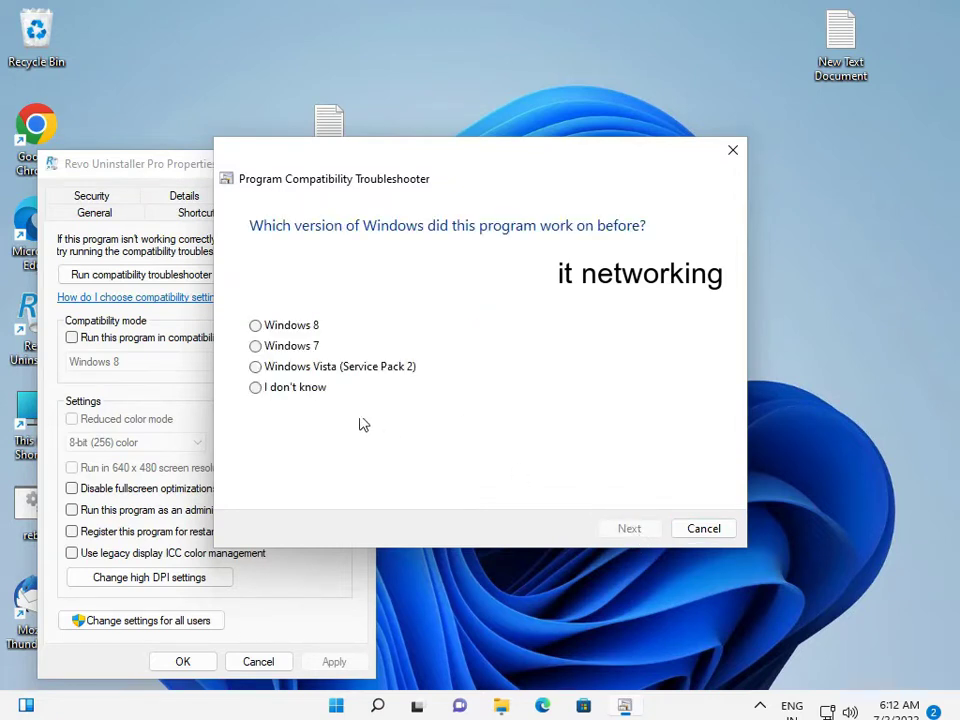
click(296, 390)
click(642, 533)
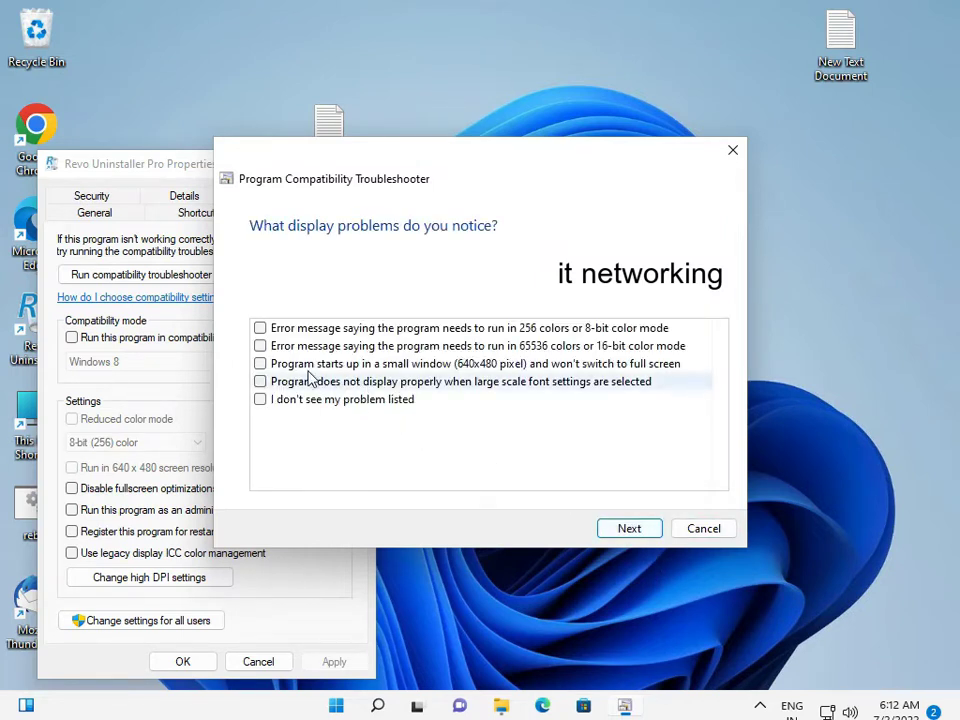
click(262, 401)
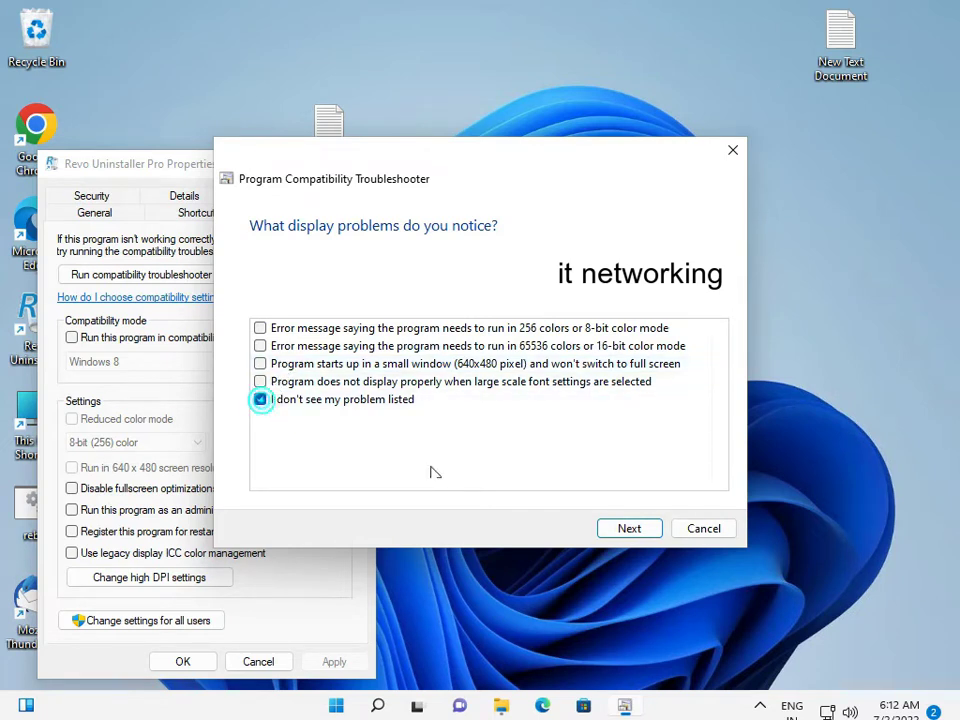
click(645, 535)
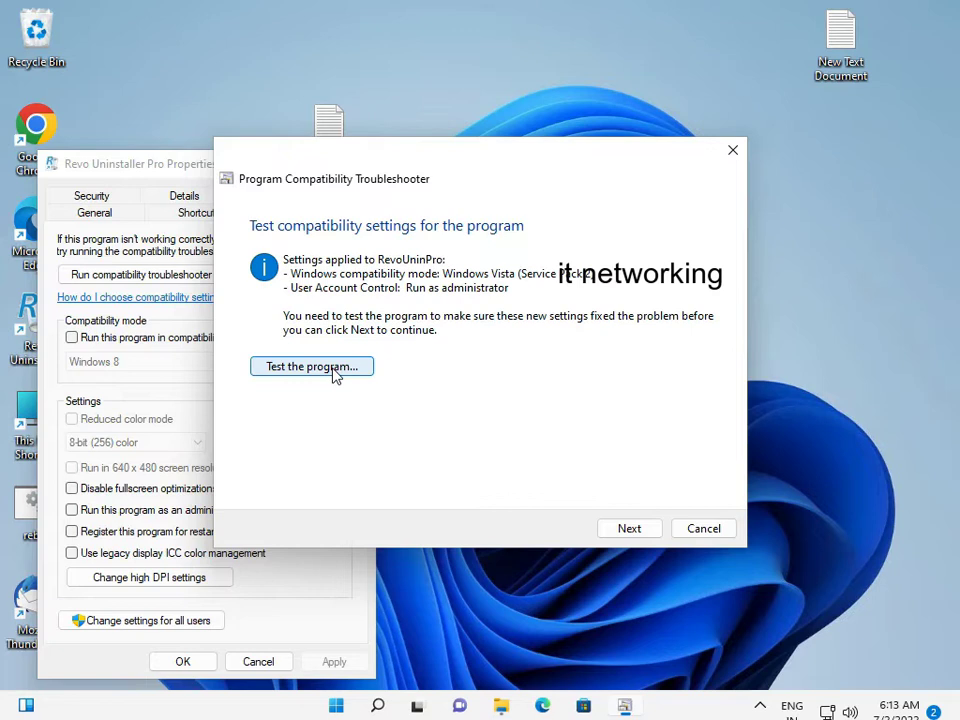
click(722, 528)
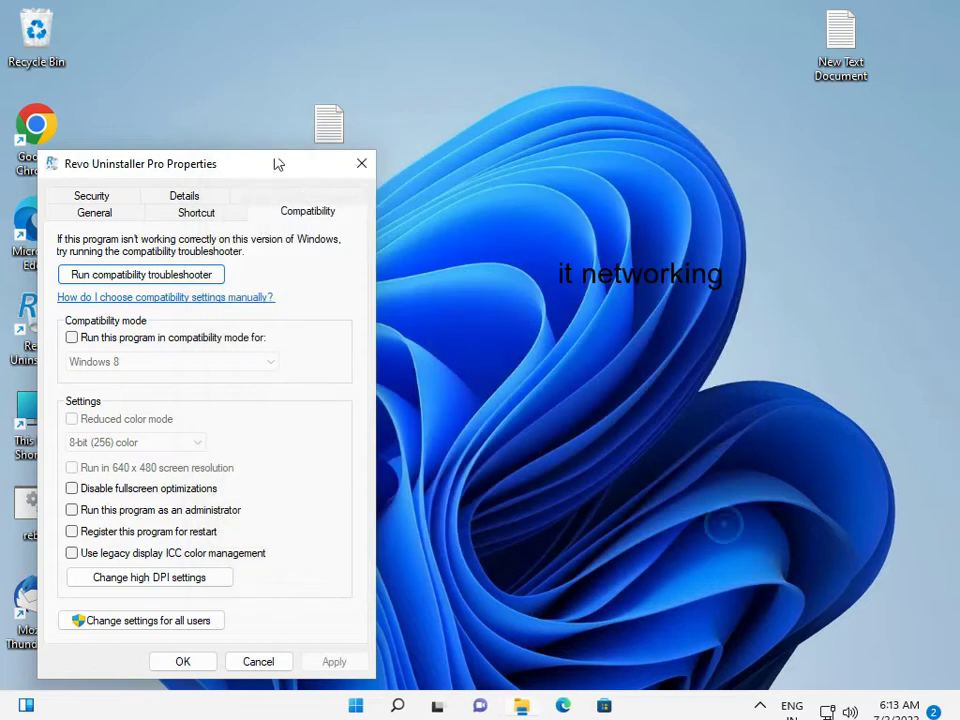
Close the Revo properties and launch Command Prompt, found by searching 'cmd', as administrator.
click(362, 164)
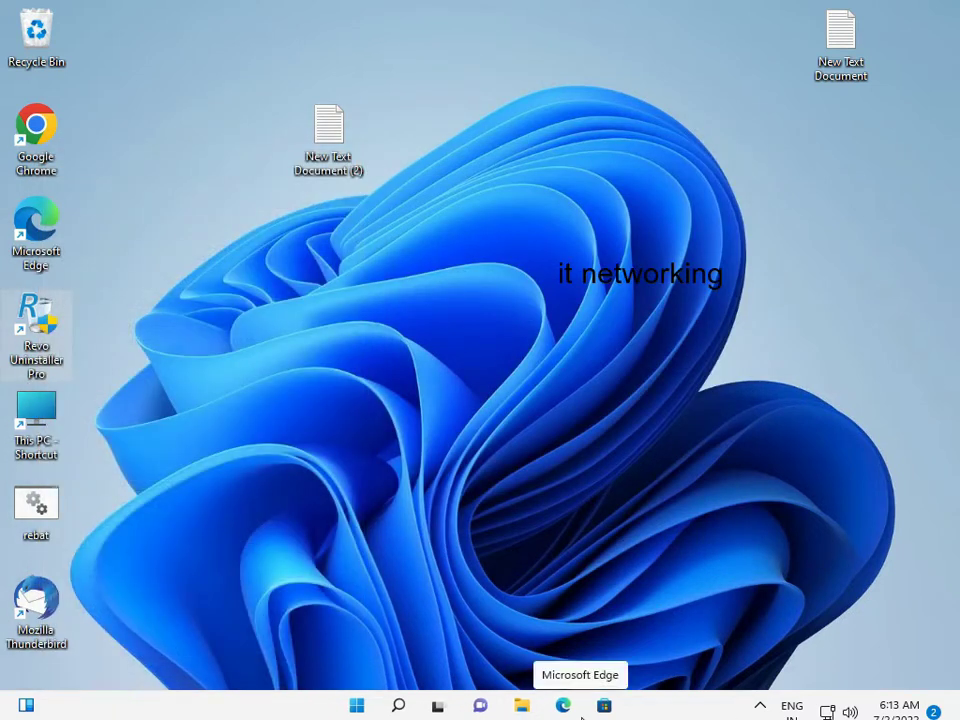
click(357, 706)
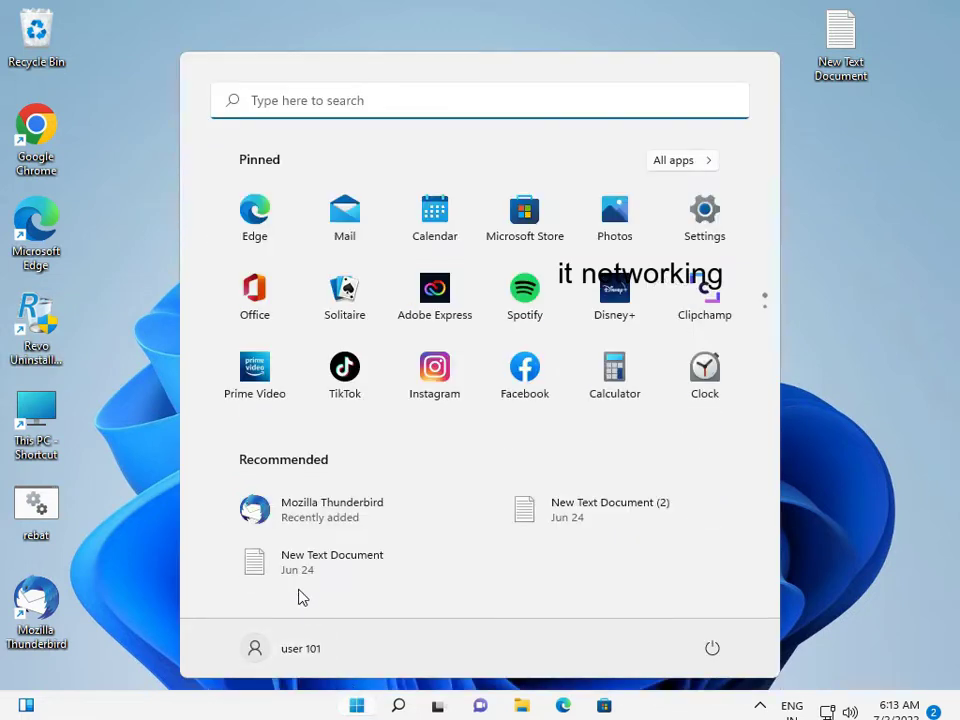
text(cmd)
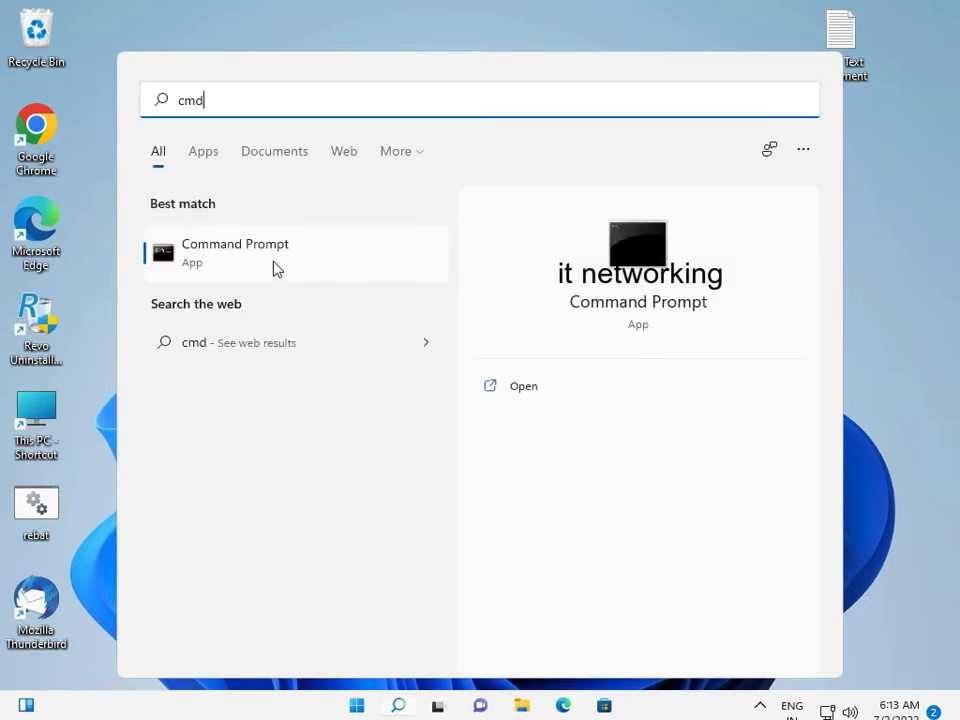
right_click(273, 266)
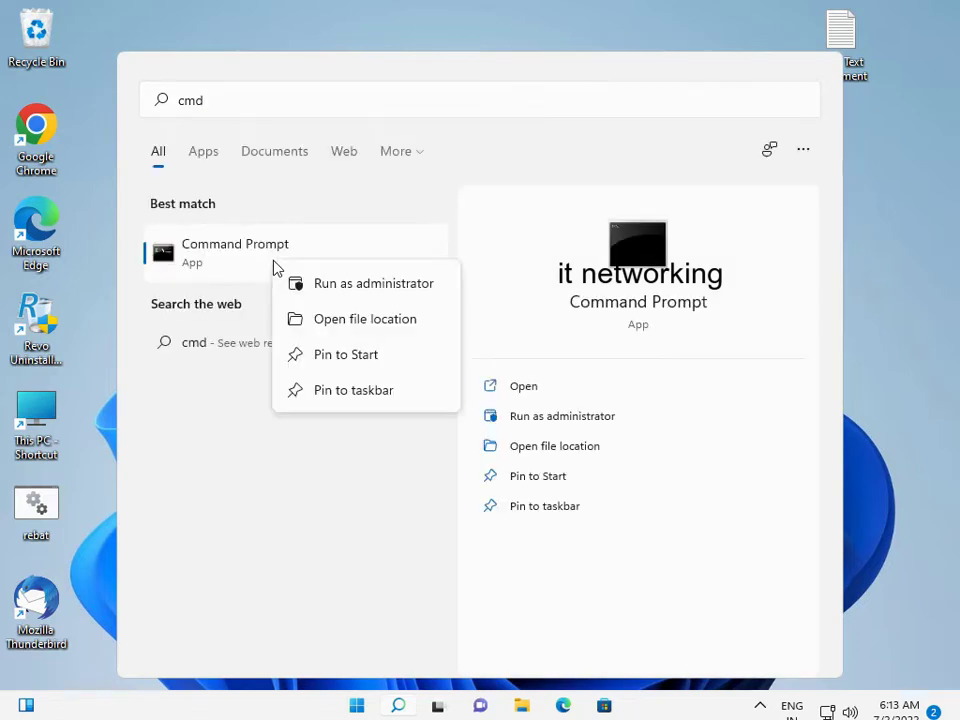
click(341, 287)
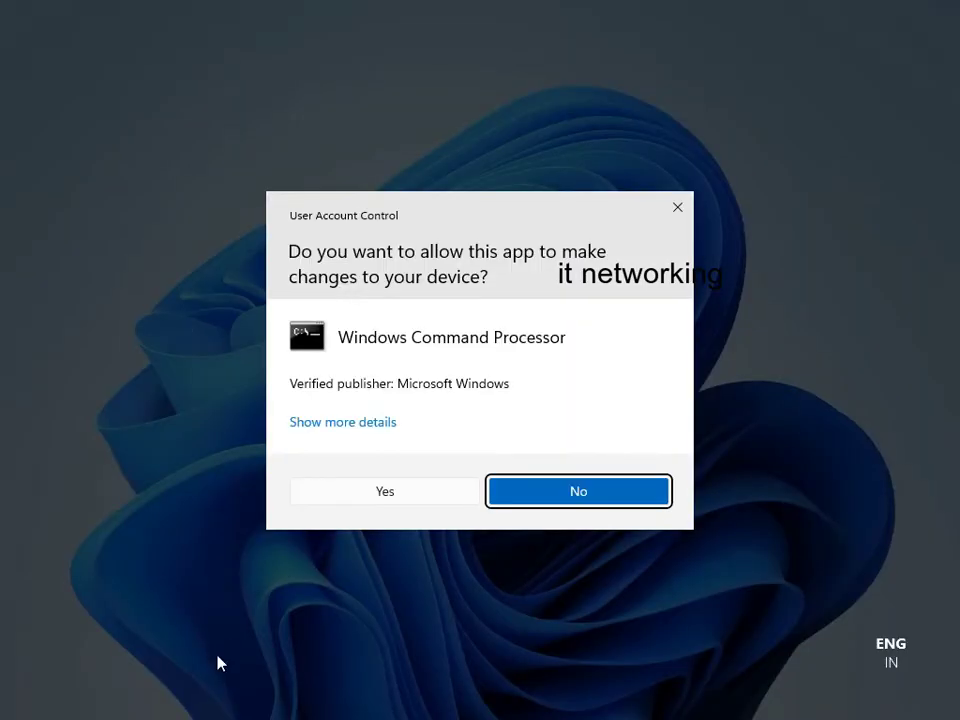
Approve admin rights and run netsh winsock to list Winsock commands including reset.
click(381, 499)
text(netsh wins)
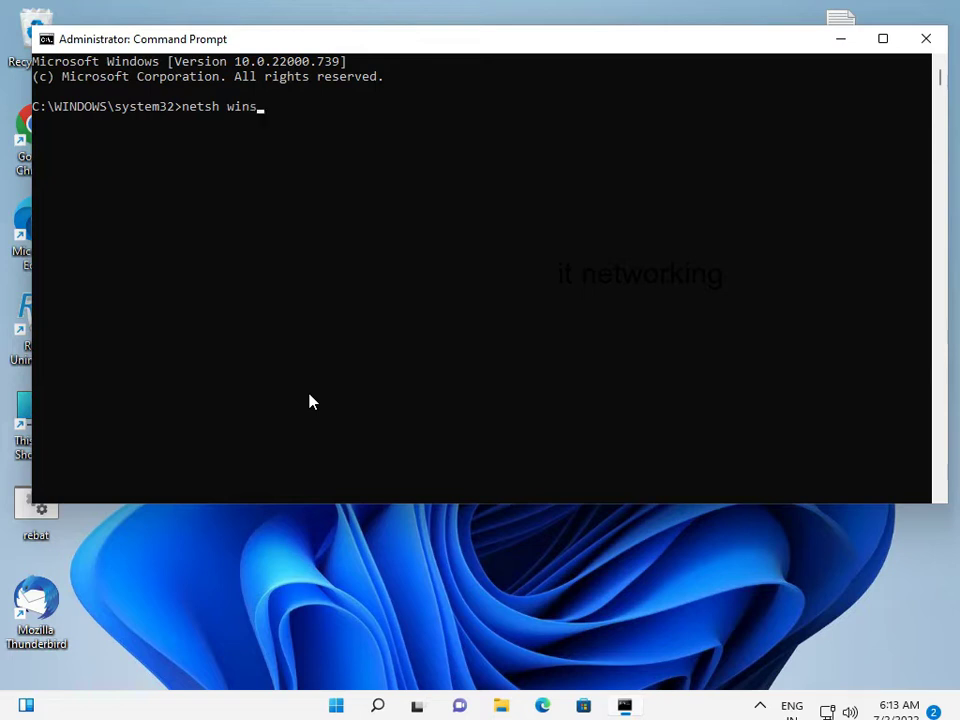
text(ock)
key(Return)
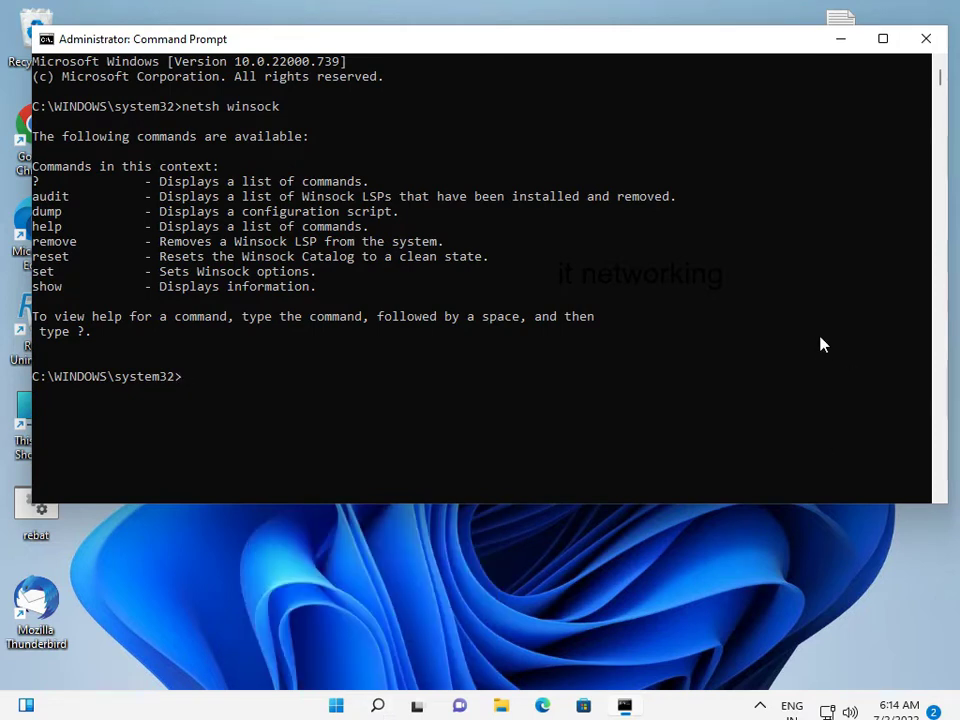
Close Command Prompt and open Computer Management via Manage on This PC in File Explorer.
click(934, 40)
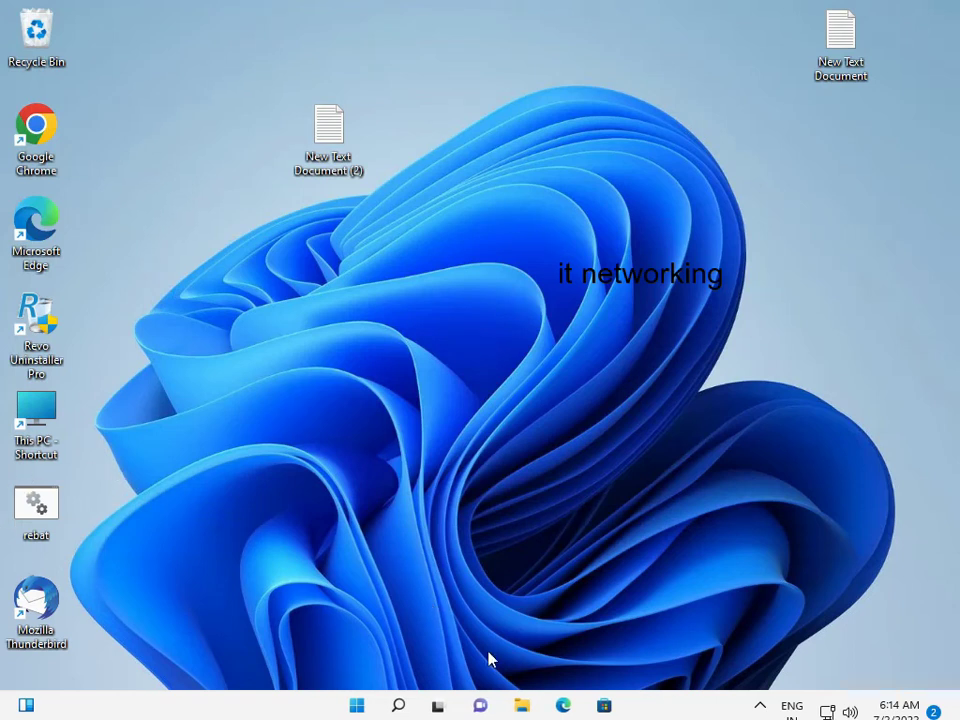
click(520, 704)
right_click(92, 345)
click(214, 568)
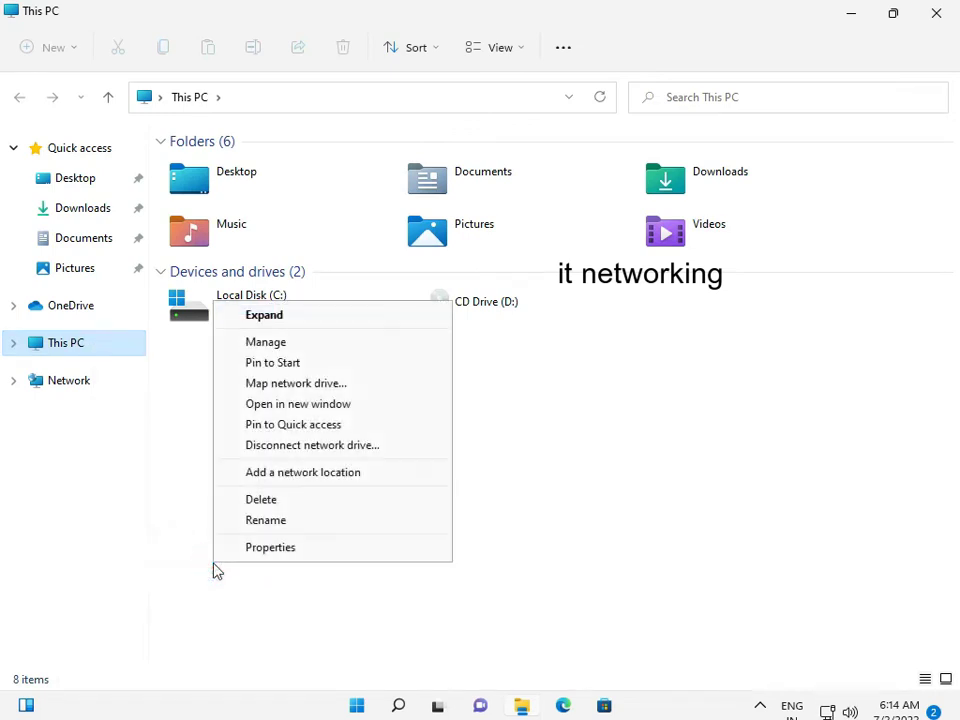
click(268, 345)
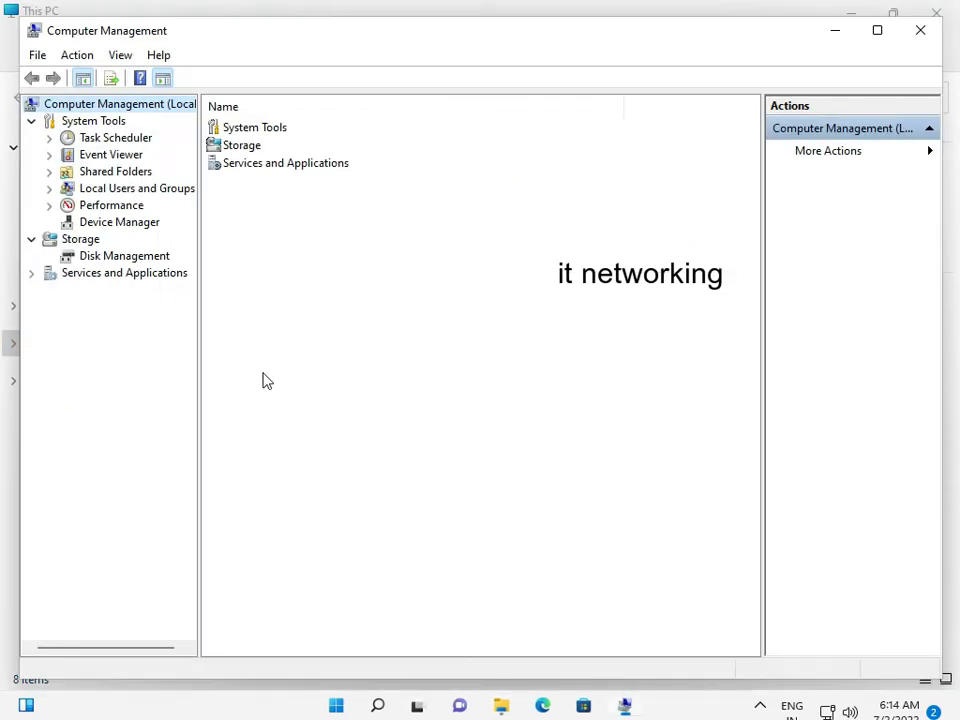
Auto-search for a Microsoft Basic Display Adapter driver in Device Manager, confirming the best is installed.
click(118, 222)
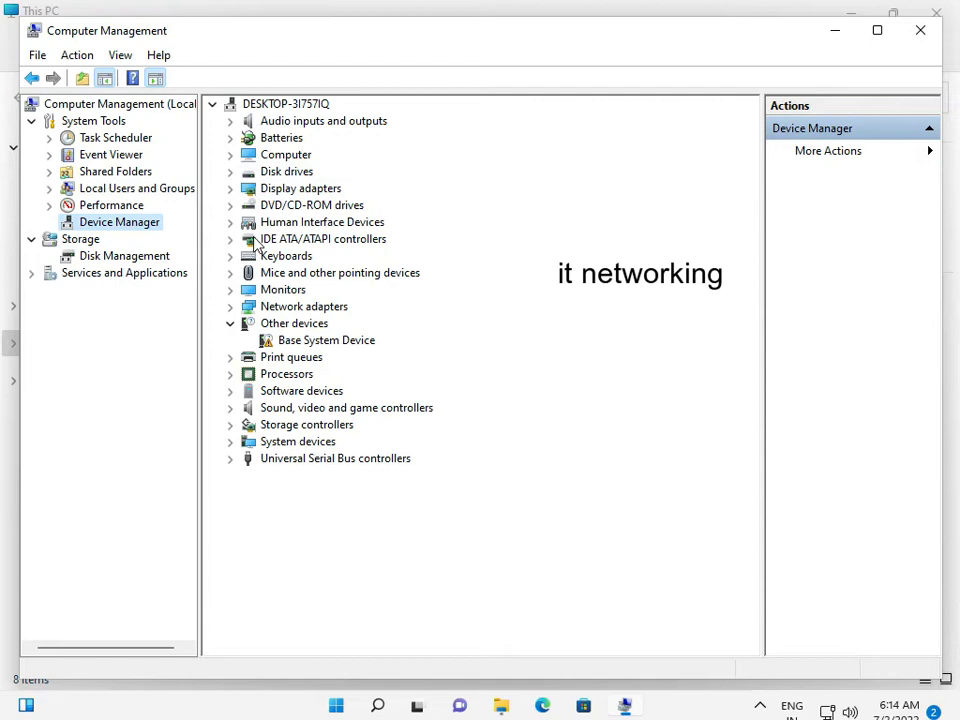
click(229, 190)
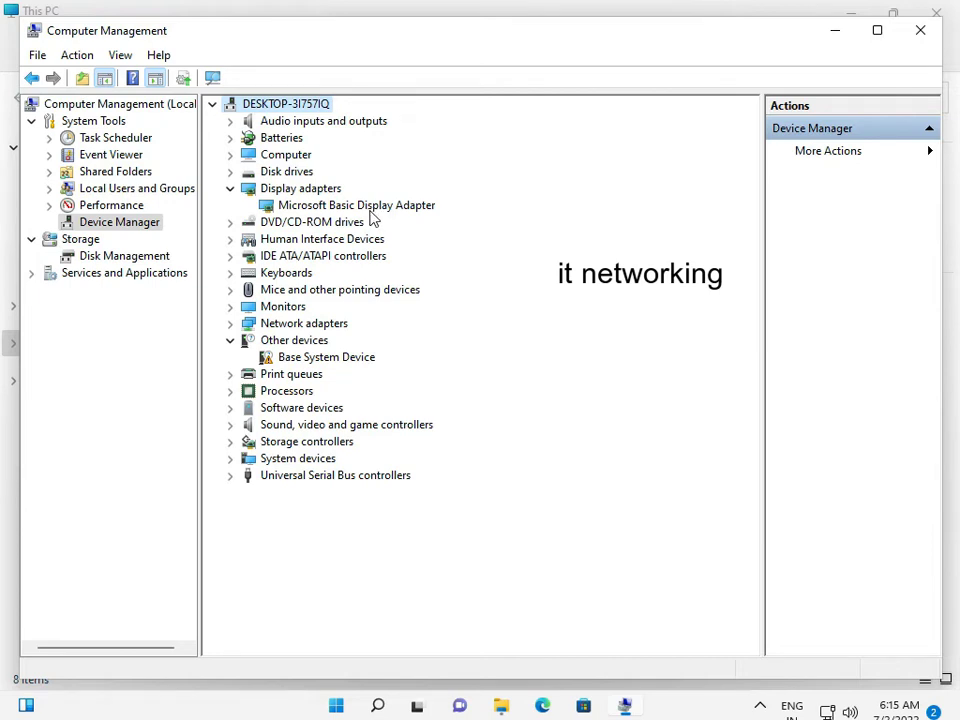
click(370, 207)
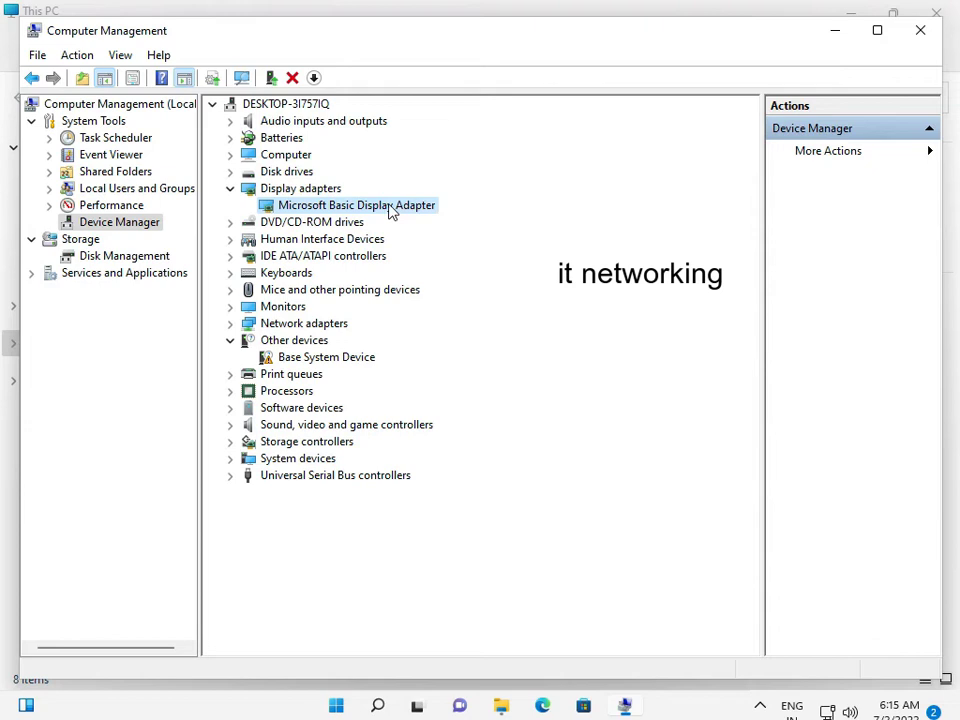
right_click(390, 210)
click(414, 222)
click(452, 316)
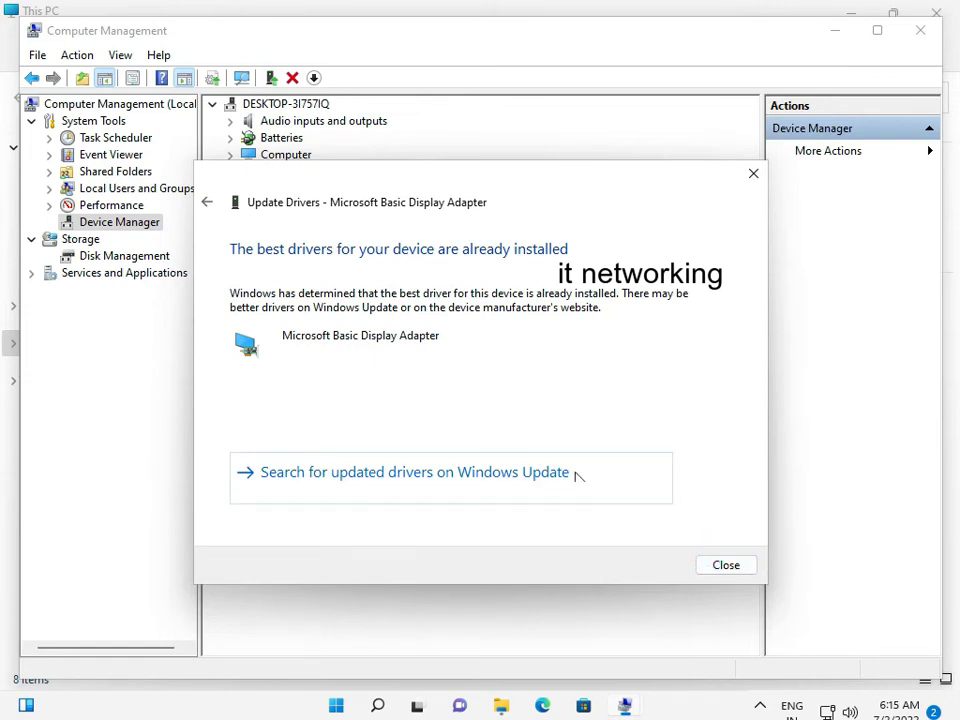
click(717, 566)
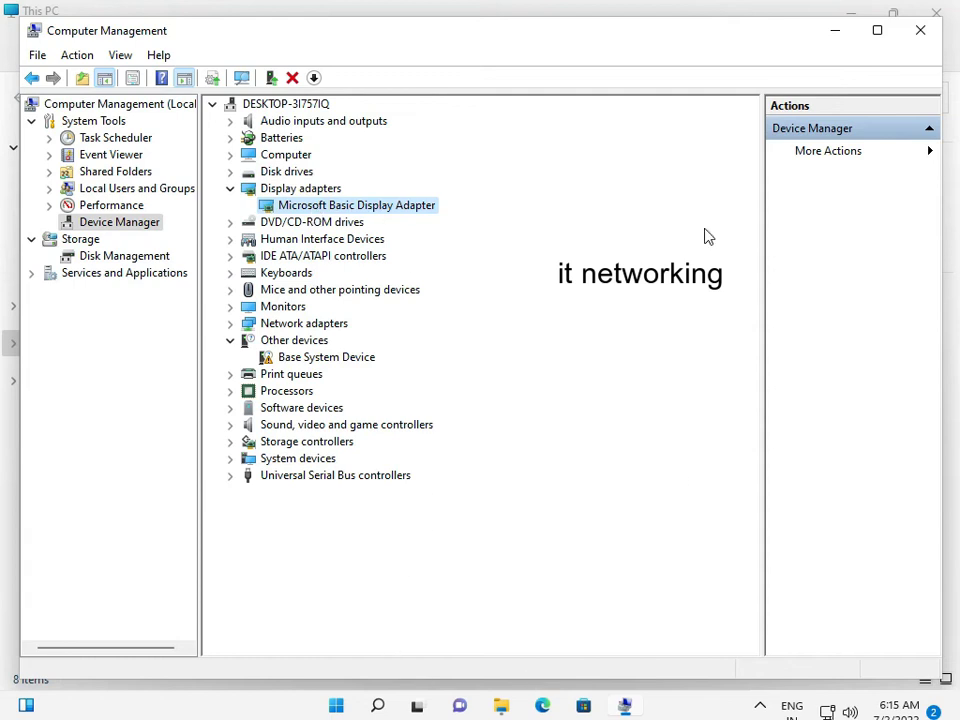
Close Computer Management and File Explorer, then bring up the Start menu.
click(920, 30)
click(936, 12)
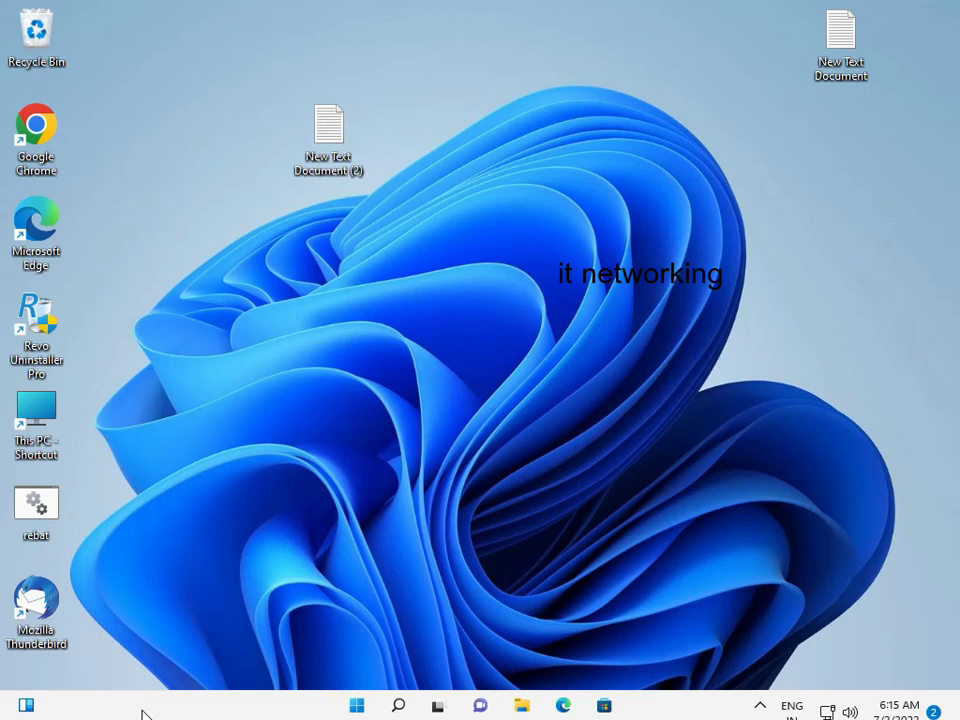
click(357, 704)
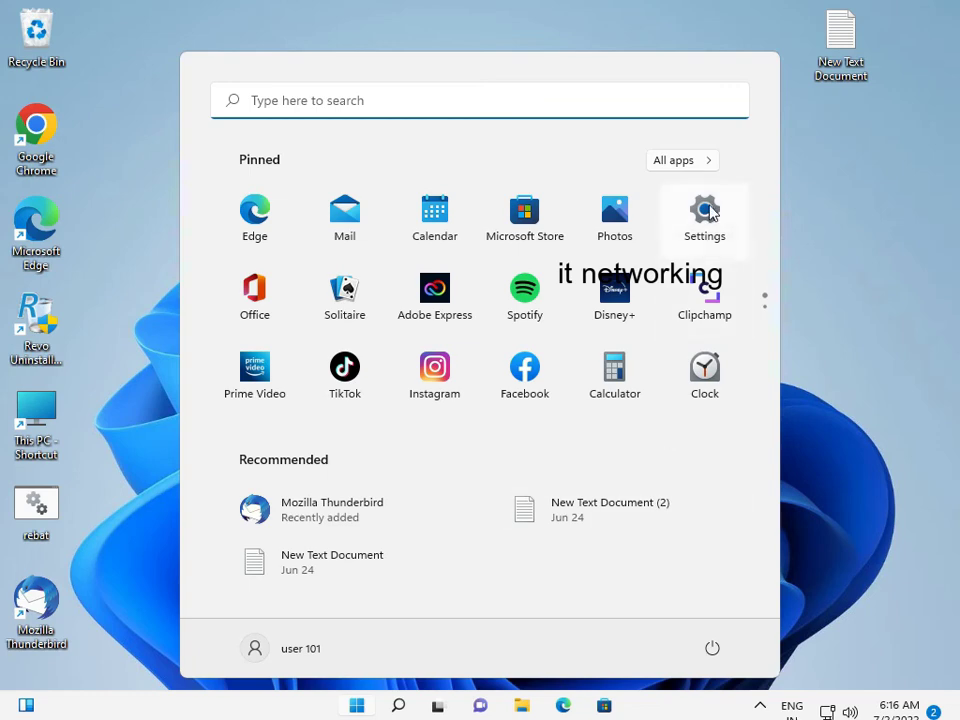
Check Windows Update in Settings, up to date with KB5014668 available, then close Settings.
click(706, 212)
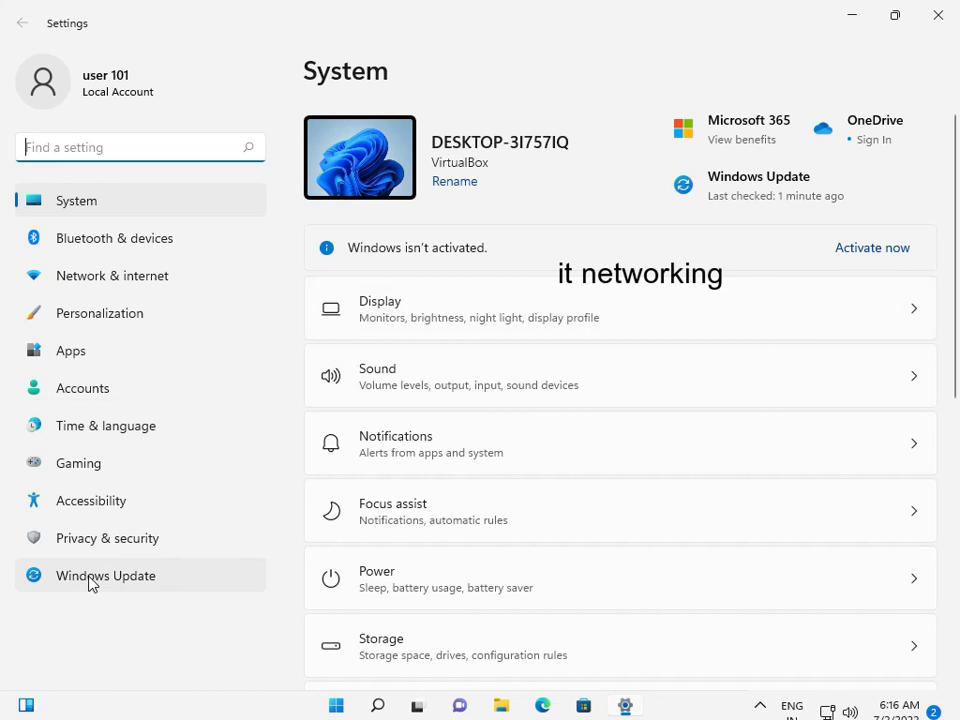
click(90, 578)
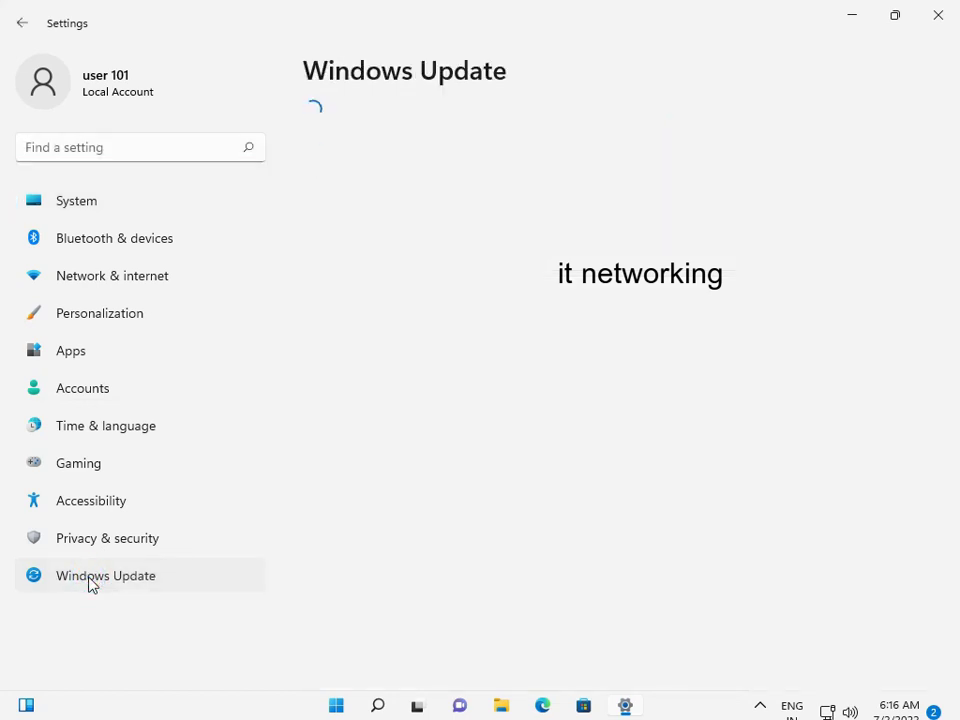
mouse_move(620, 260)
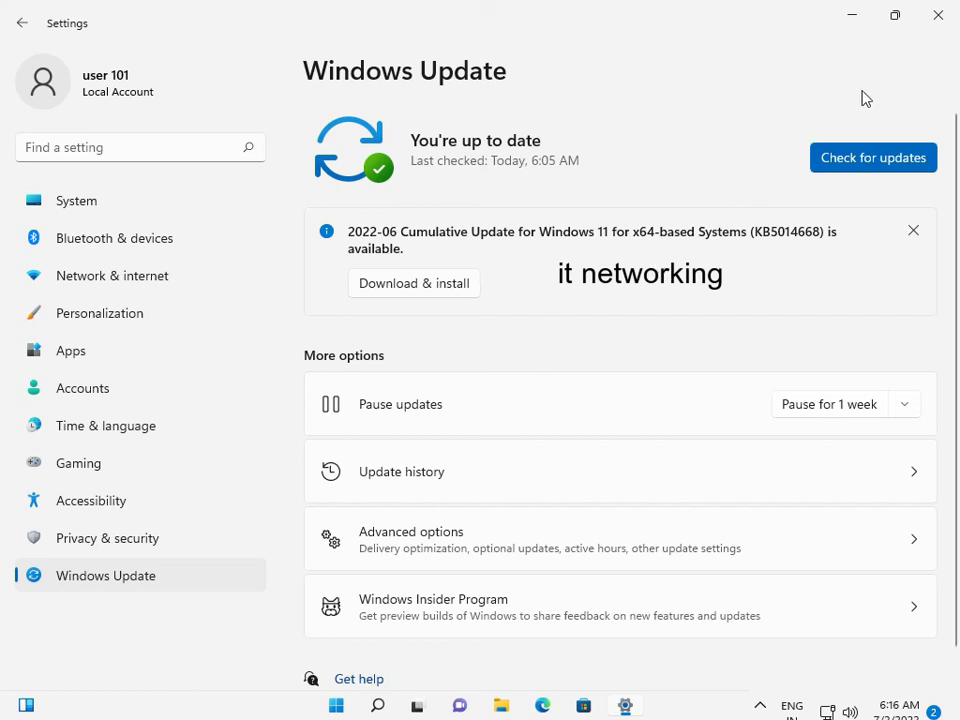
click(937, 16)
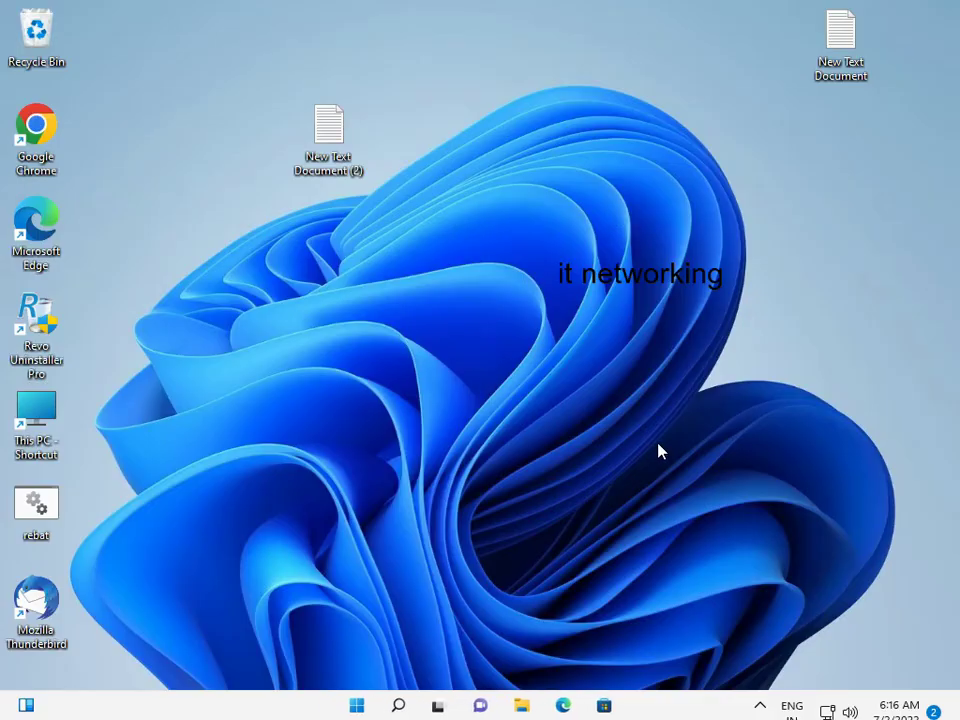